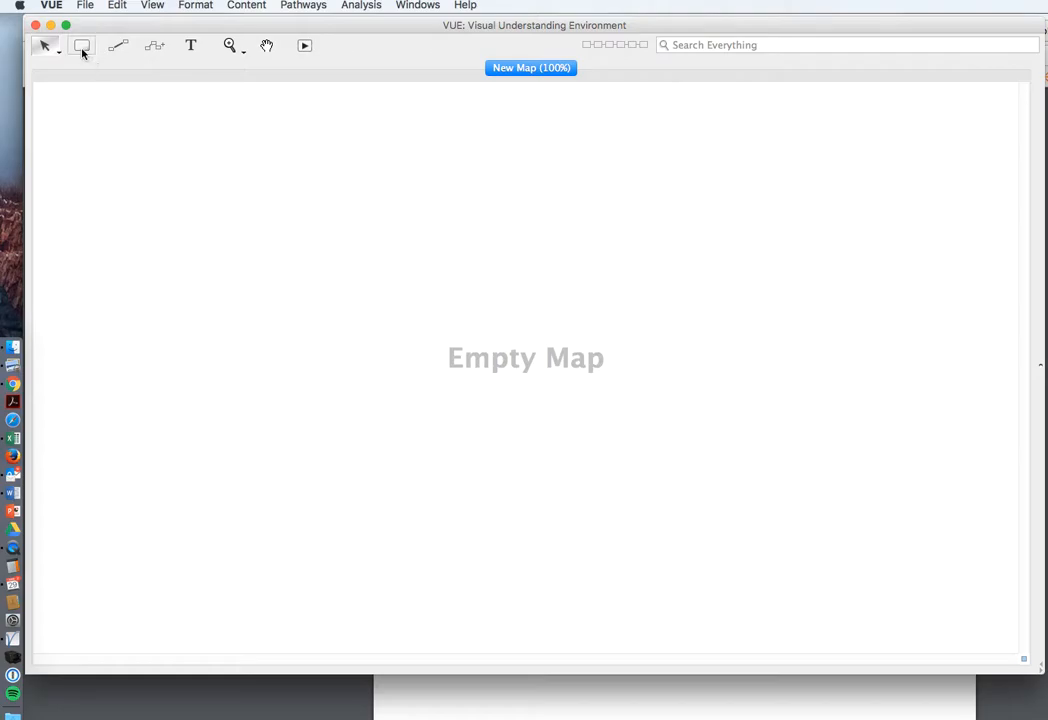
# Add a node labelled "Waste Control Specialists" near the centre of the empty map.
pyautogui.click(82, 46)
pyautogui.moveTo(484, 346); pyautogui.dragTo(531, 363)
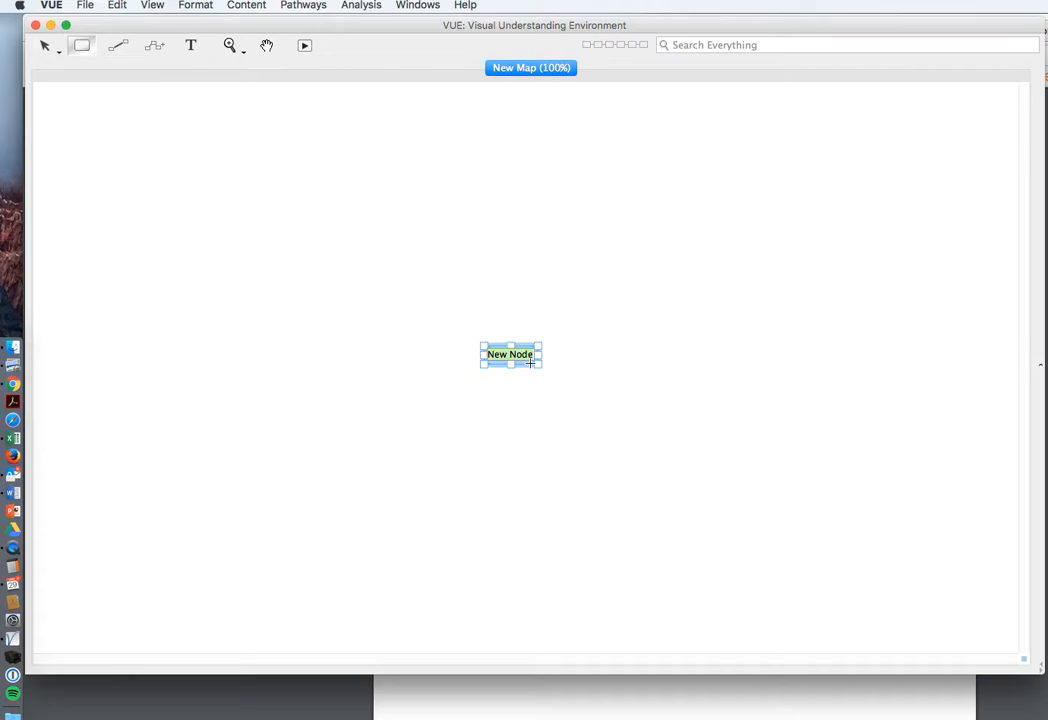
pyautogui.write('Wat')
pyautogui.write('ste')
pyautogui.write(' Contro')
pyautogui.write('l Sp')
pyautogui.write('ecialis')
pyautogui.write('ts')
pyautogui.press('Return')
pyautogui.press('BackSpace')
pyautogui.click(534, 392)
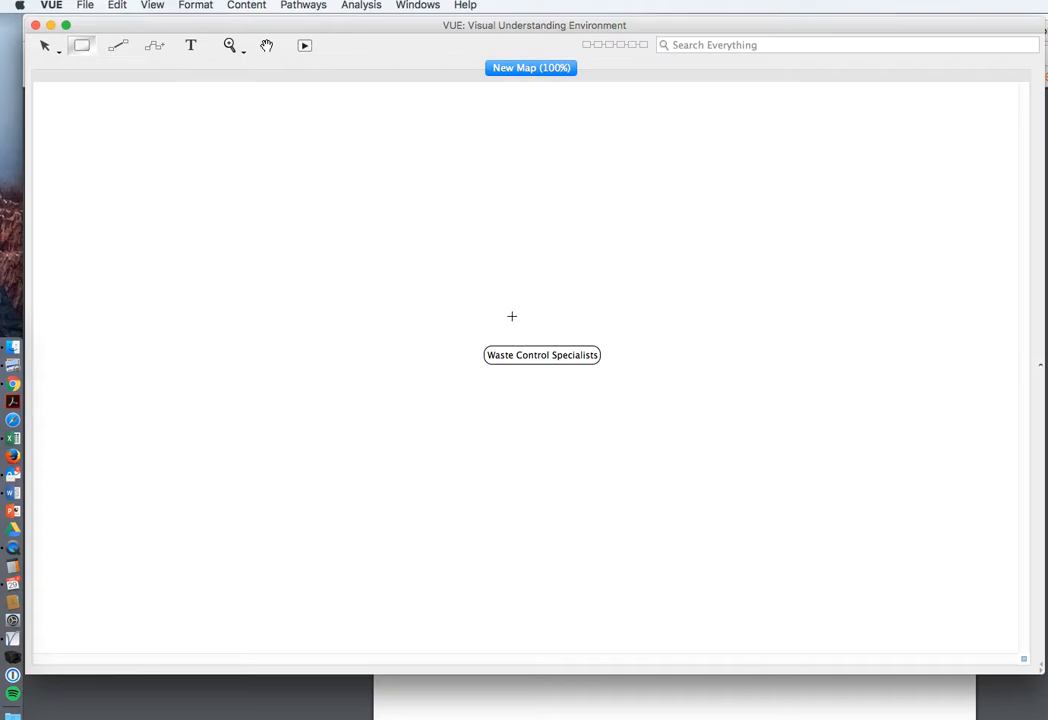
# Reposition the "Waste Control Specialists" node slightly left of its original spot, near the centre of the map.
pyautogui.moveTo(524, 348); pyautogui.dragTo(481, 359)
pyautogui.click(367, 245)
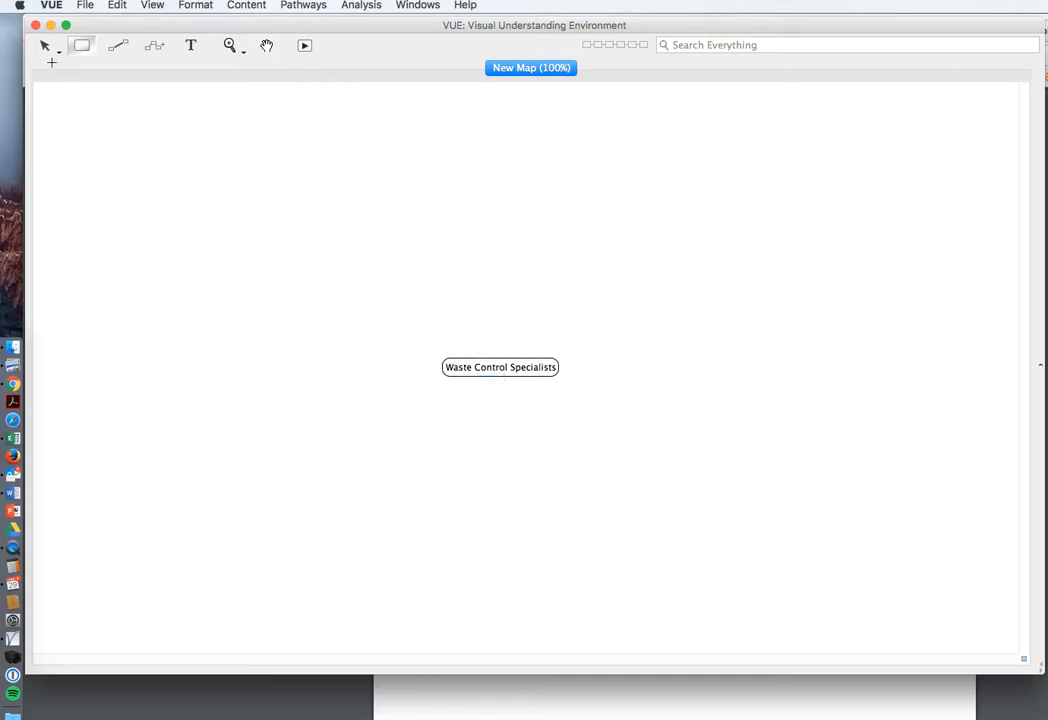
pyautogui.click(46, 46)
pyautogui.click(41, 70)
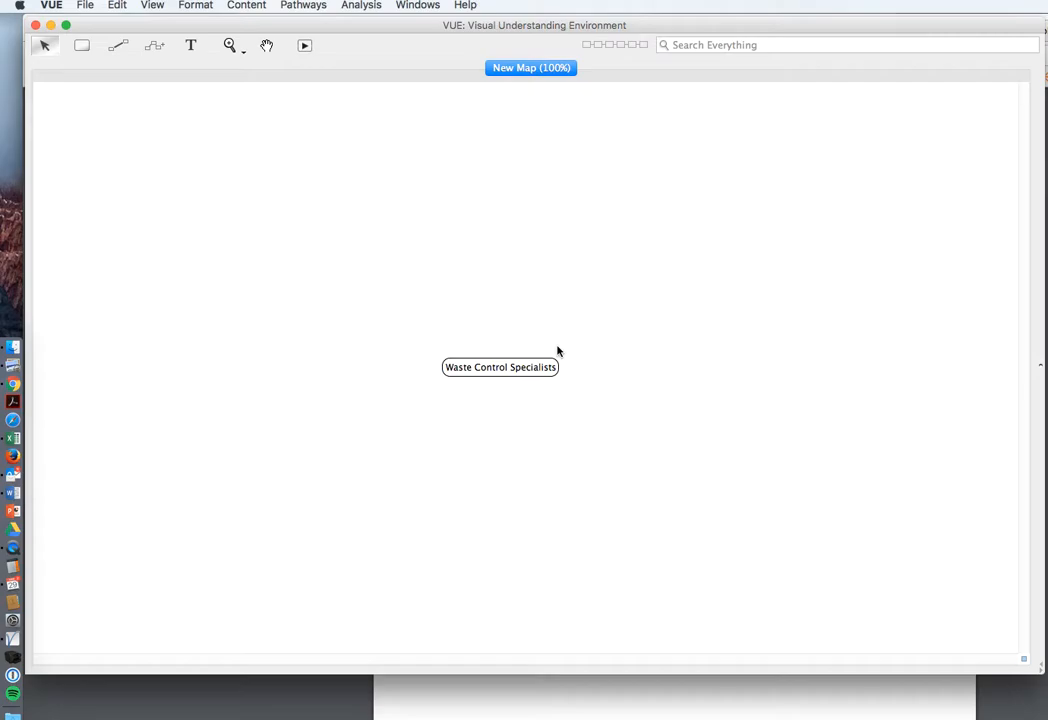
pyautogui.moveTo(549, 367)
pyautogui.mouseDown()
pyautogui.moveTo(643, 330)
pyautogui.moveTo(558, 360)
pyautogui.mouseUp()
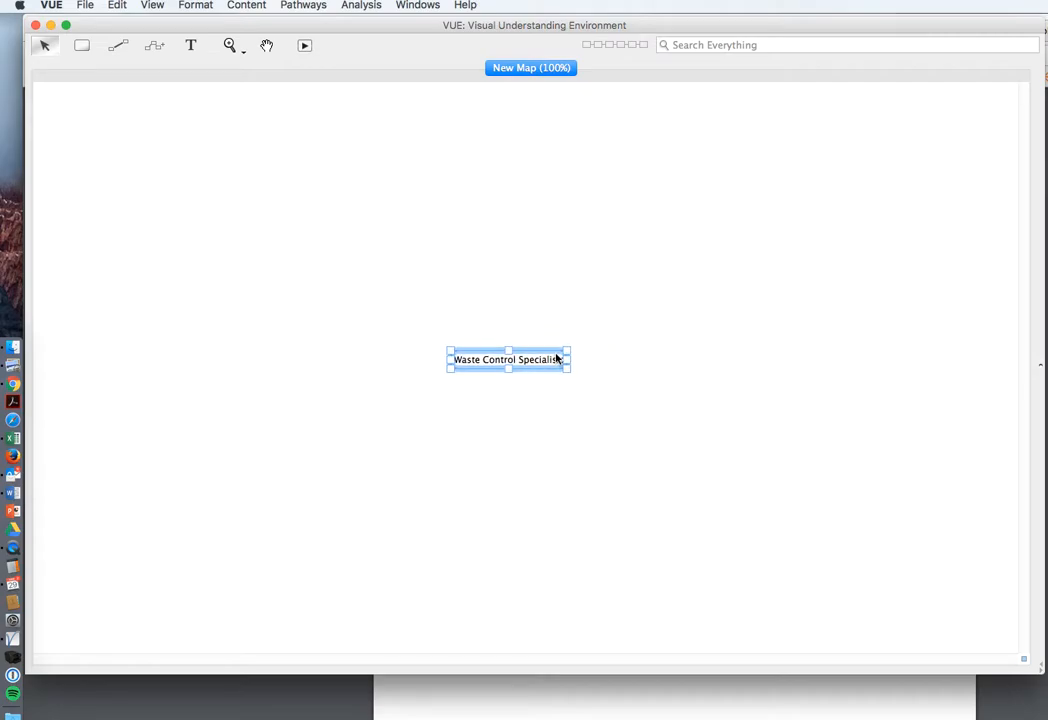
pyautogui.click(554, 408)
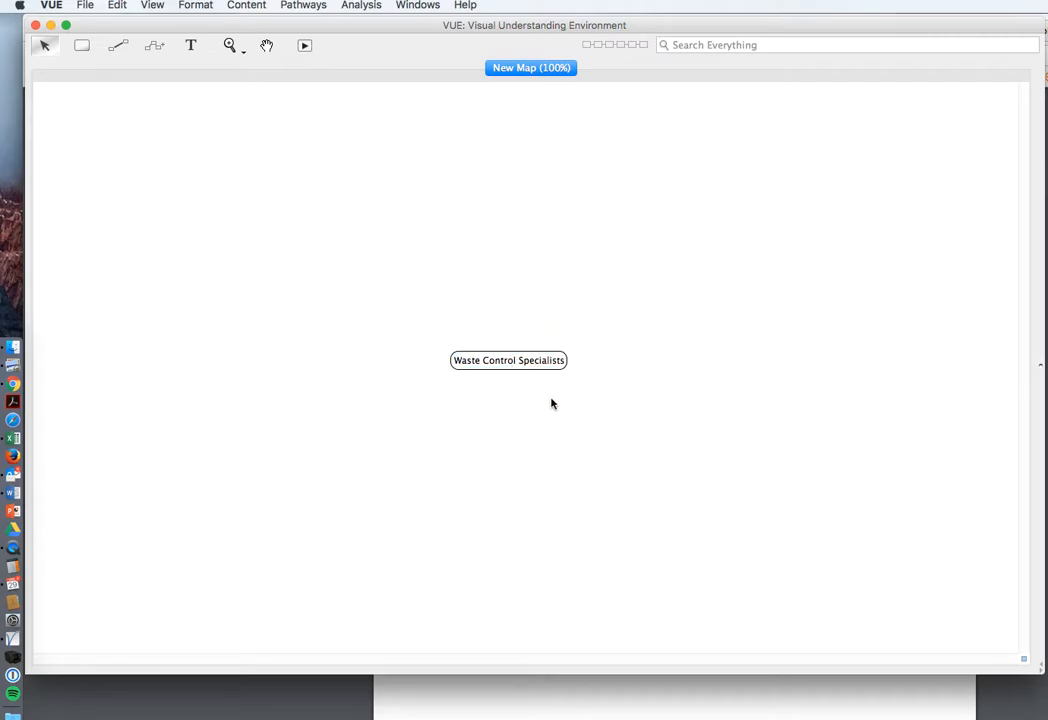
# Add a node labelled "Improve national security" above the "Waste Control Specialists" node.
pyautogui.click(81, 46)
pyautogui.moveTo(470, 209); pyautogui.dragTo(527, 234)
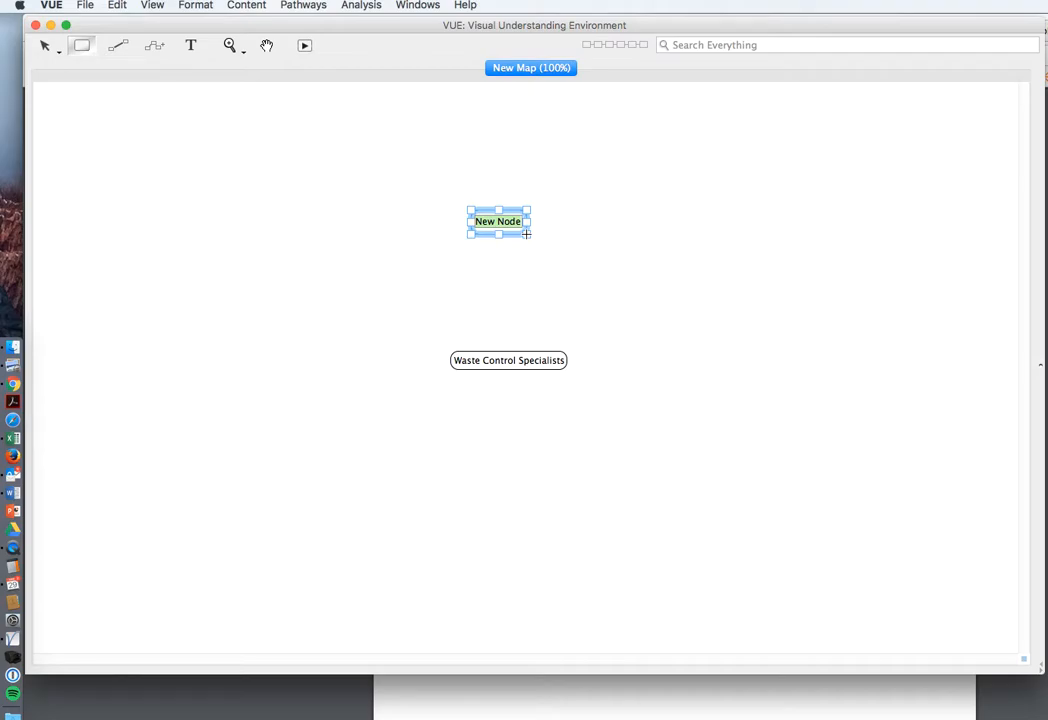
pyautogui.write('Improve natioa')
pyautogui.press('BackSpace')
pyautogui.write('nal s')
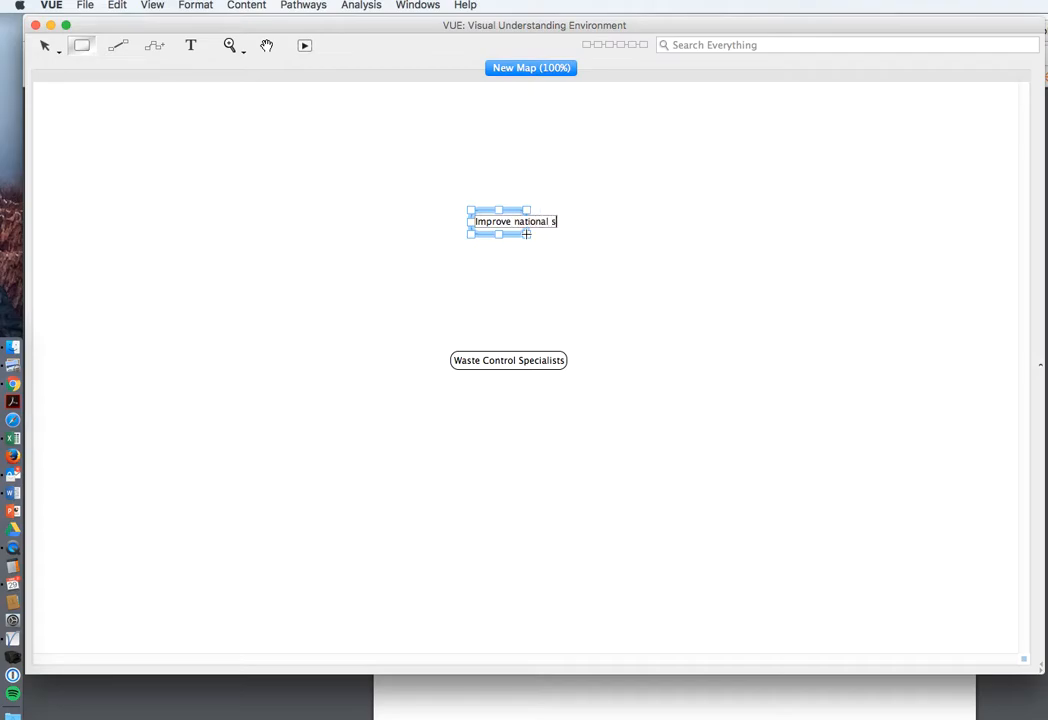
pyautogui.write('ecurity')
pyautogui.click(543, 257)
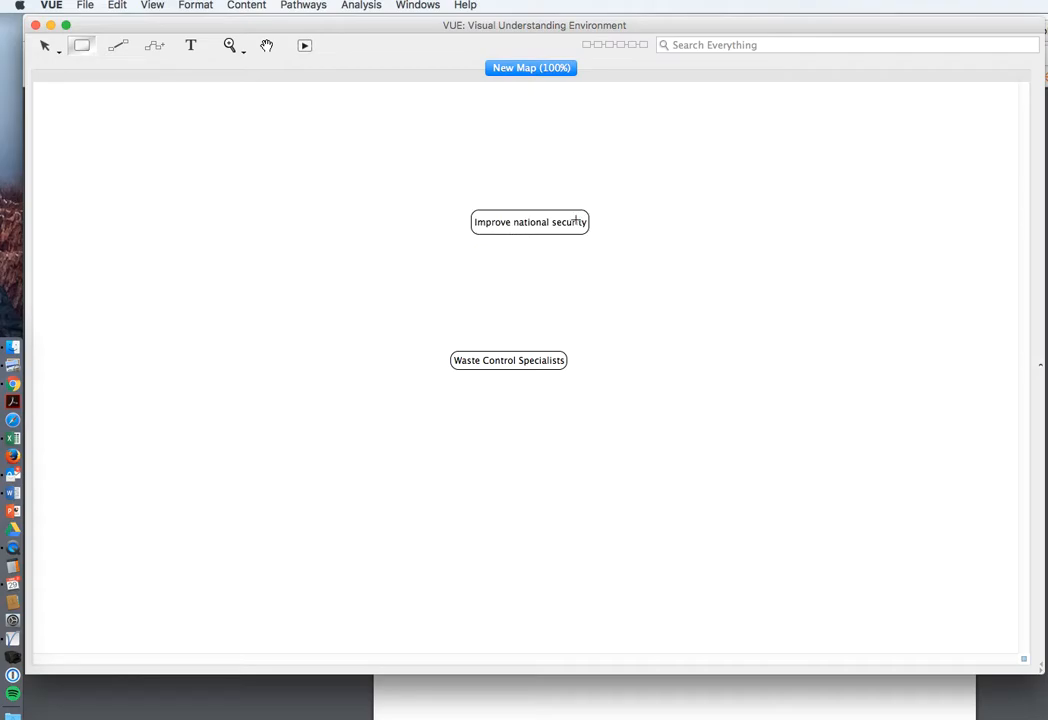
# Break the "Improve national security" label onto two lines before "security" and narrow the node to fit the text.
pyautogui.click(551, 222)
pyautogui.doubleClick(551, 222)
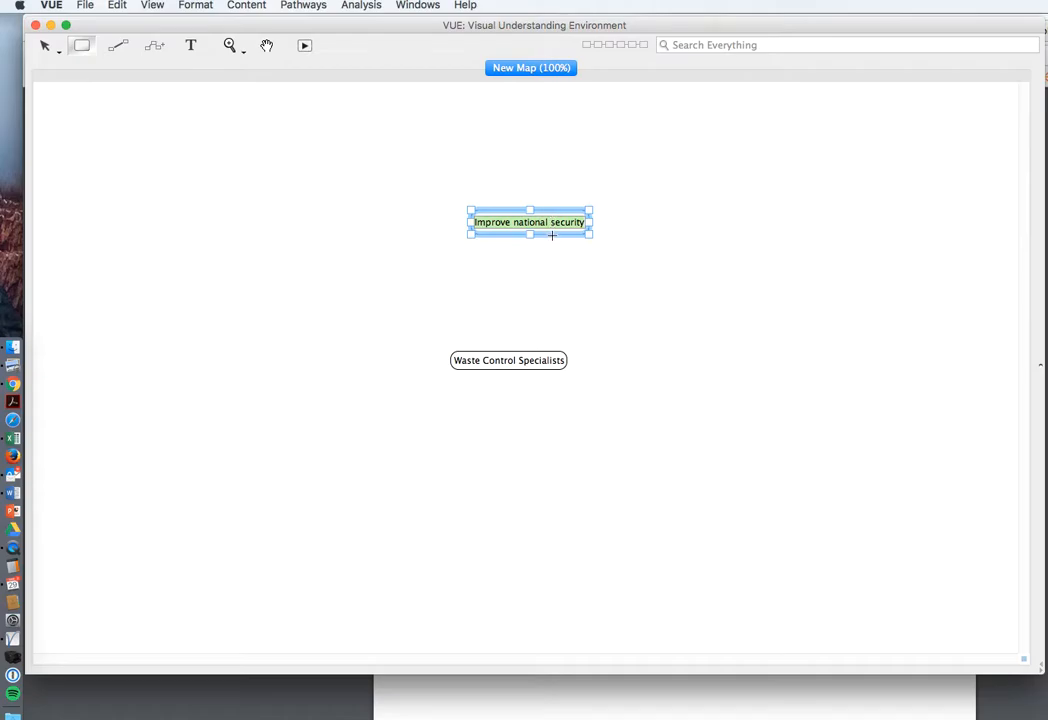
pyautogui.click(550, 251)
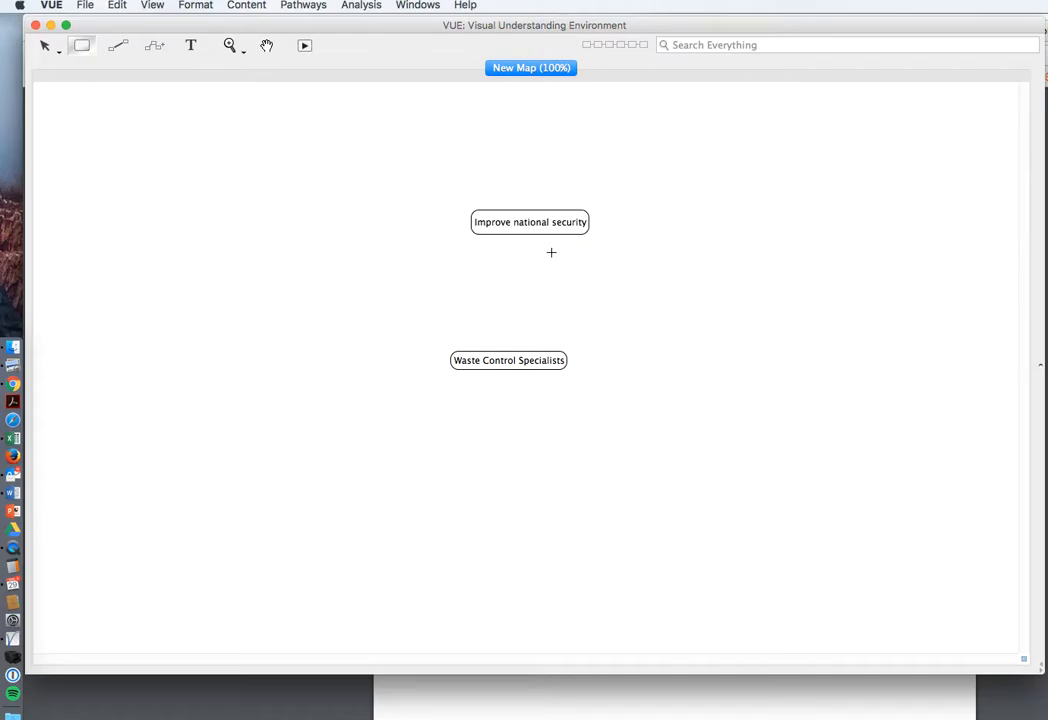
pyautogui.click(540, 224)
pyautogui.doubleClick(551, 222)
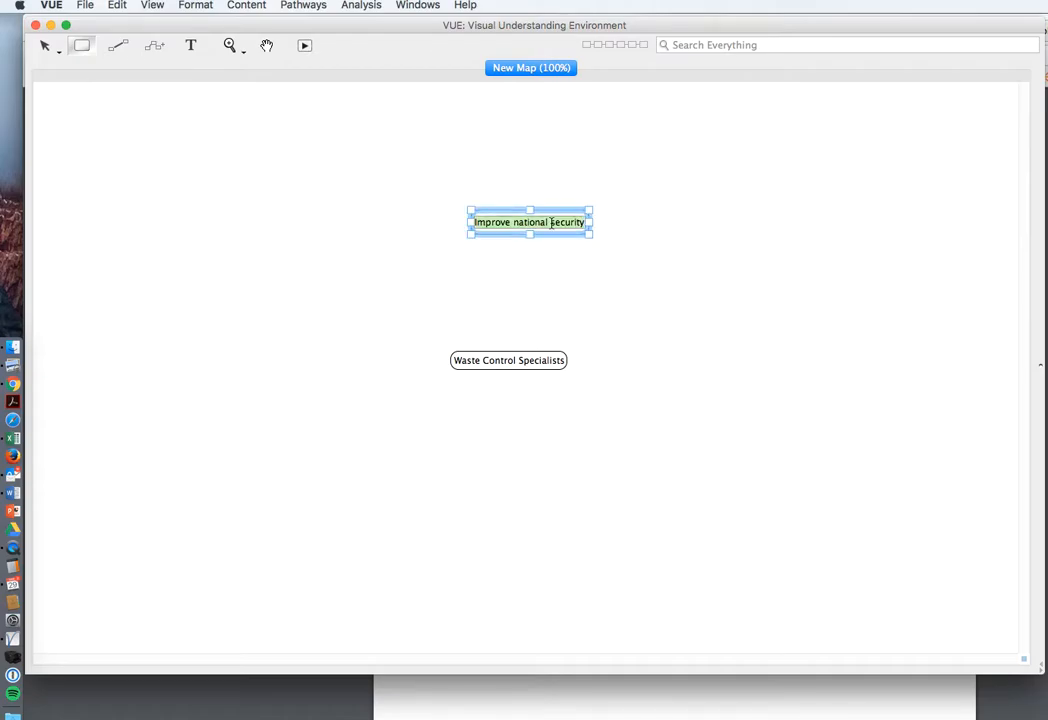
pyautogui.click(551, 222)
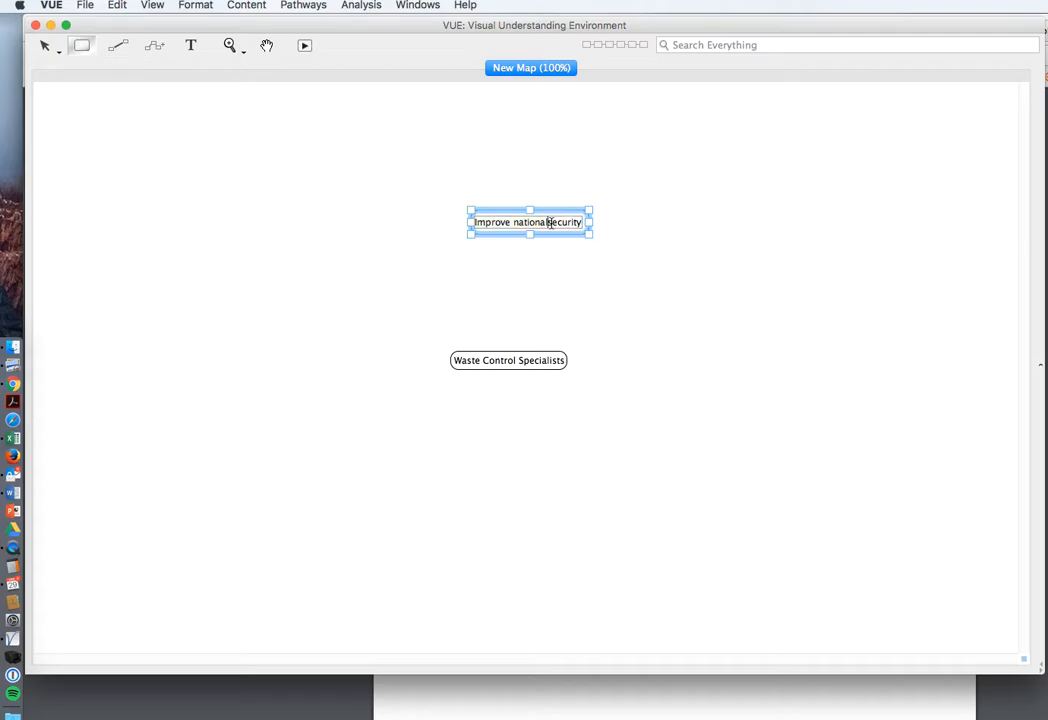
pyautogui.press('Return')
pyautogui.click(552, 266)
pyautogui.click(536, 234)
pyautogui.moveTo(589, 240); pyautogui.dragTo(555, 239)
pyautogui.click(549, 276)
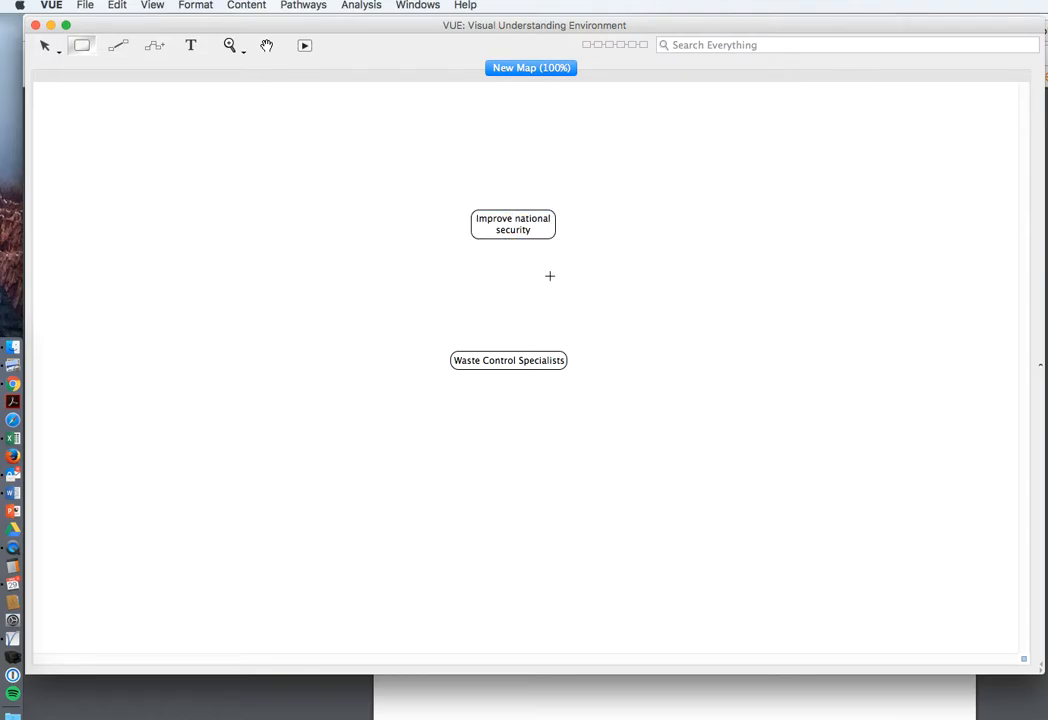
pyautogui.click(532, 232)
pyautogui.click(537, 260)
# Add a node labelled "Promote nuclear power industry" to the upper left of the "Waste Control Specialists" node.
pyautogui.click(287, 282)
pyautogui.moveTo(346, 297)
pyautogui.mouseDown()
pyautogui.moveTo(419, 325)
pyautogui.moveTo(346, 292)
pyautogui.mouseUp()
pyautogui.write('Promote')
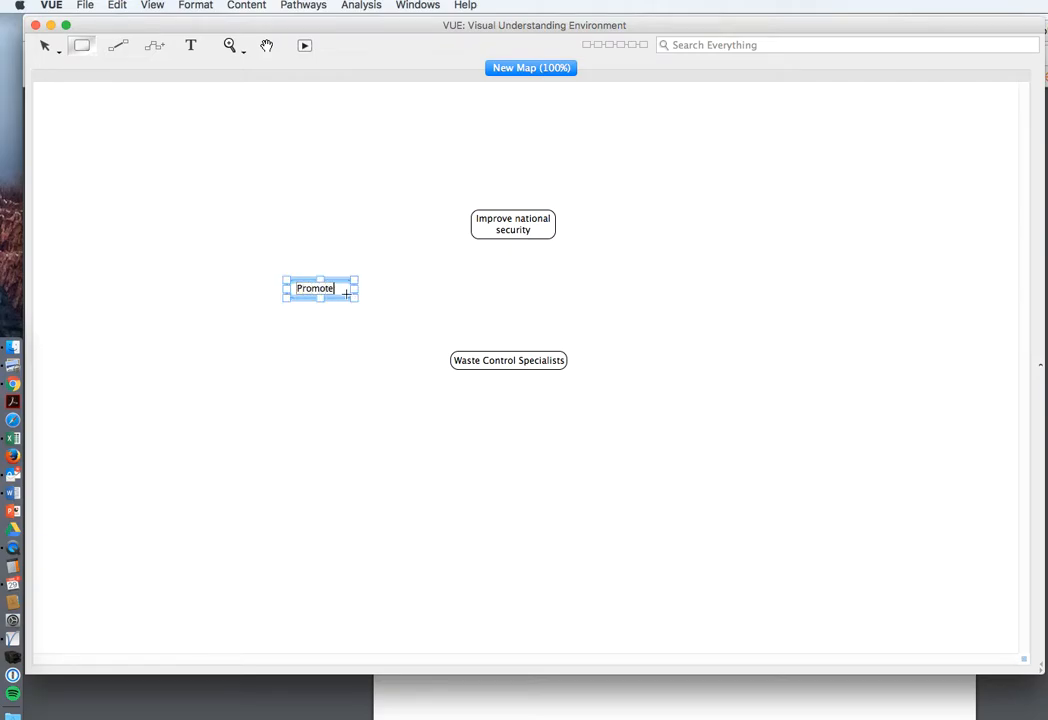
pyautogui.write(' nuclear power industry')
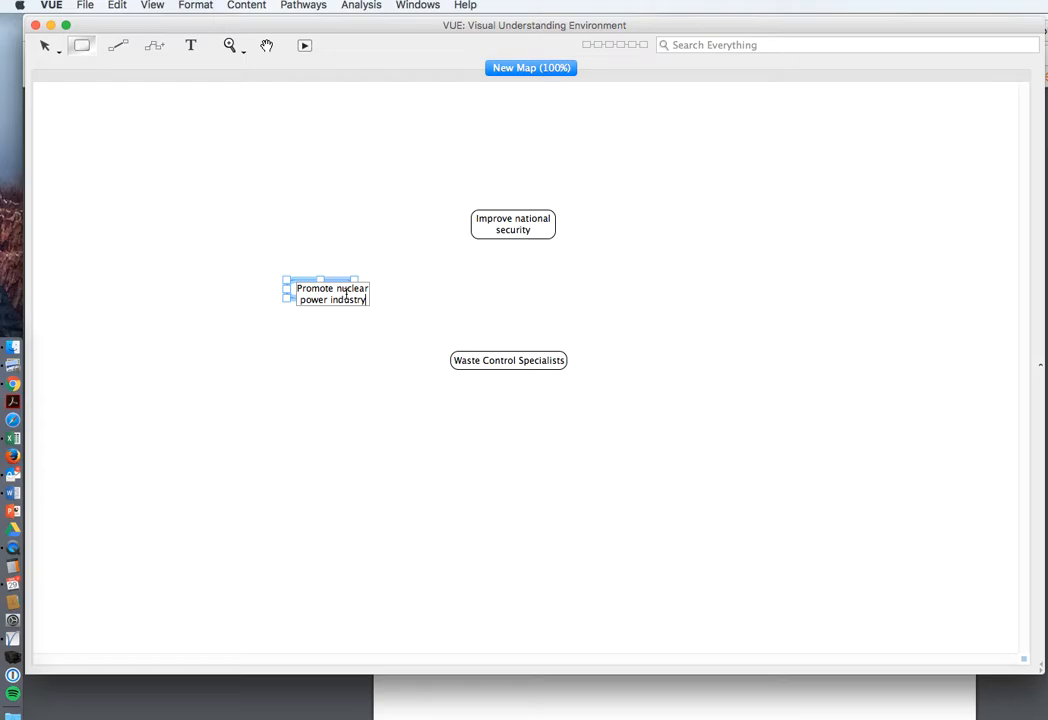
pyautogui.press('Return')
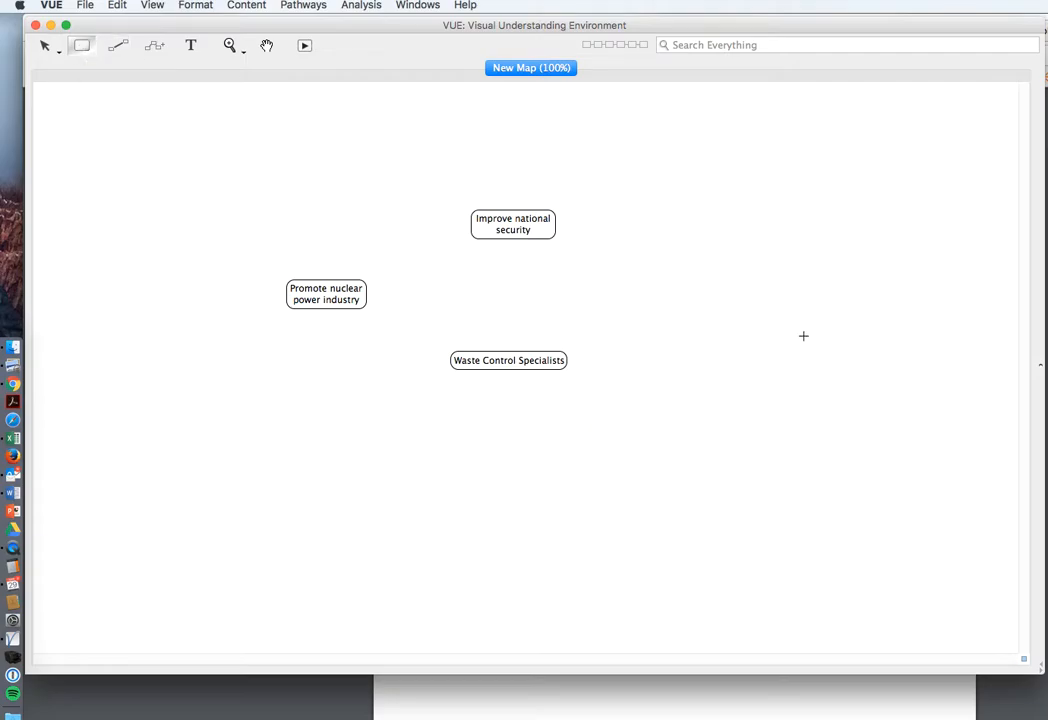
# Add a node labelled "Generate local taxes" to the upper right of the "Waste Control Specialists" node.
pyautogui.moveTo(661, 286); pyautogui.dragTo(731, 299)
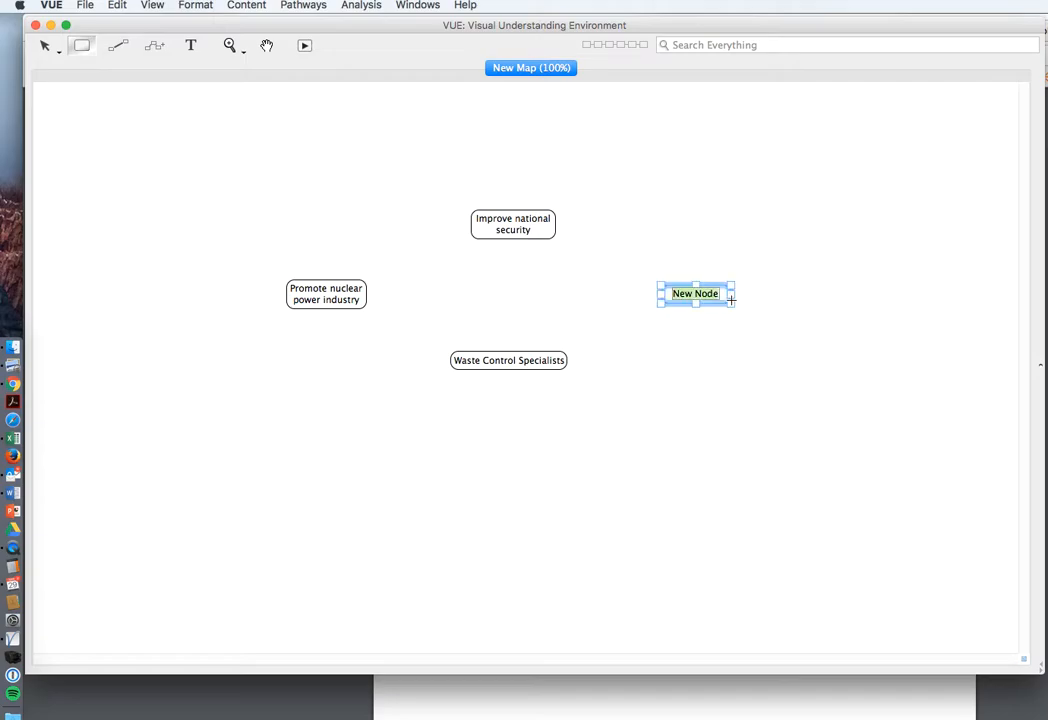
pyautogui.write('Generete')
pyautogui.press('BackSpace')
pyautogui.press('BackSpace')
pyautogui.press('BackSpace')
pyautogui.write('ate local')
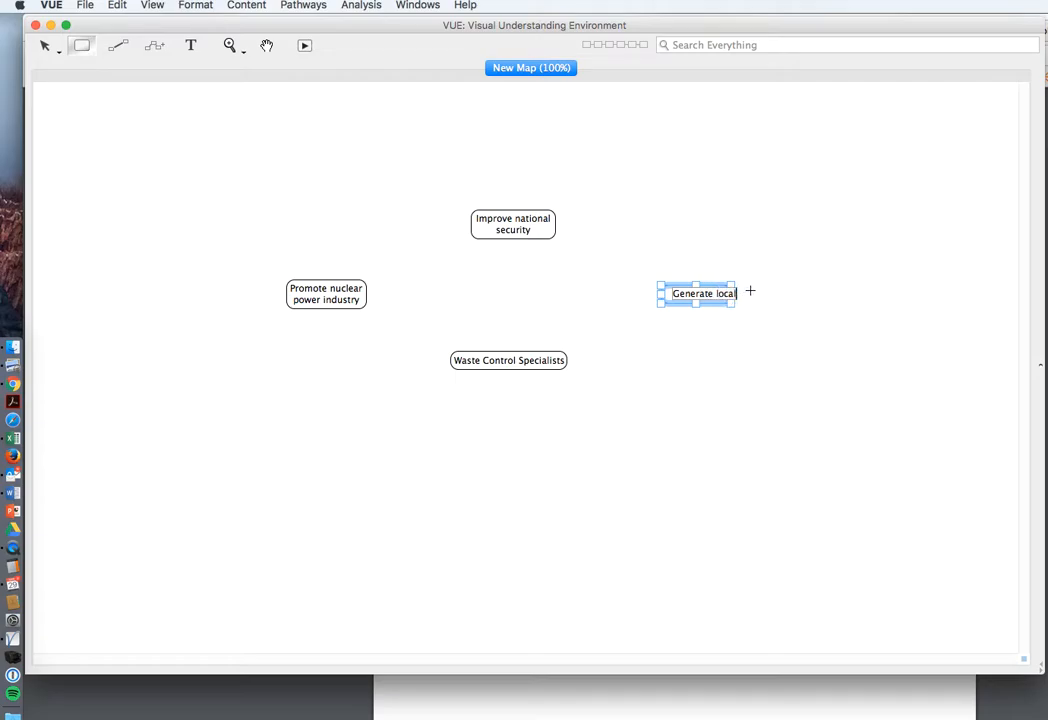
pyautogui.write(' taxes')
pyautogui.click(684, 370)
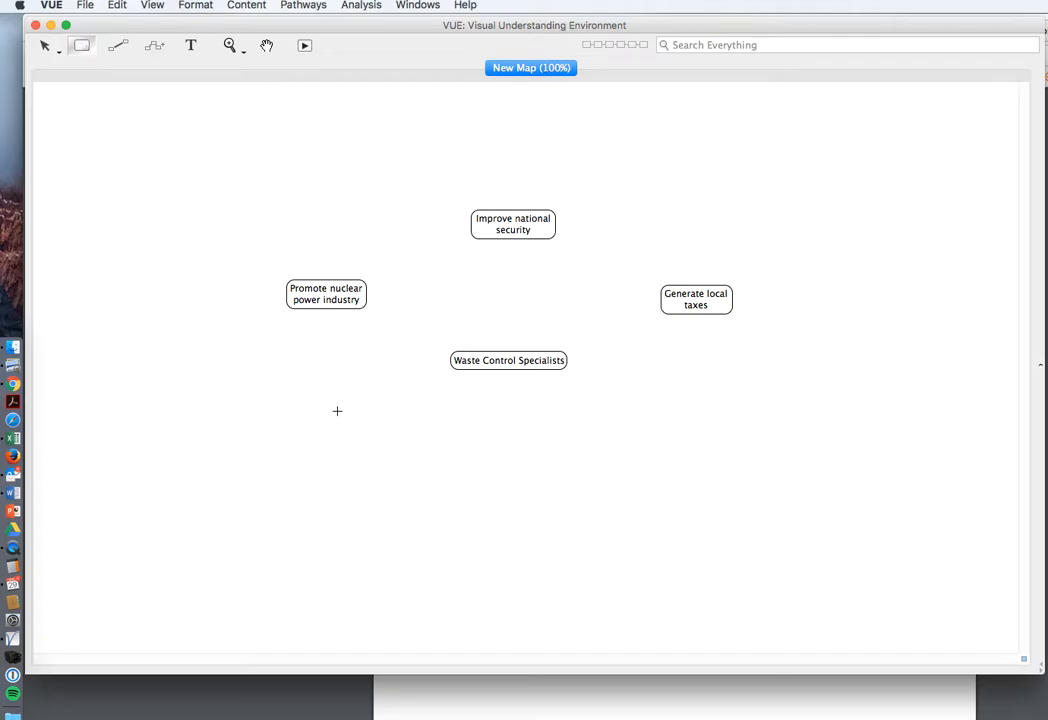
# Add a node labelled "Profitiable revenue stream" to the lower left of the "Waste Control Specialists" node.
pyautogui.moveTo(334, 433); pyautogui.dragTo(358, 440)
pyautogui.moveTo(394, 449); pyautogui.dragTo(398, 451)
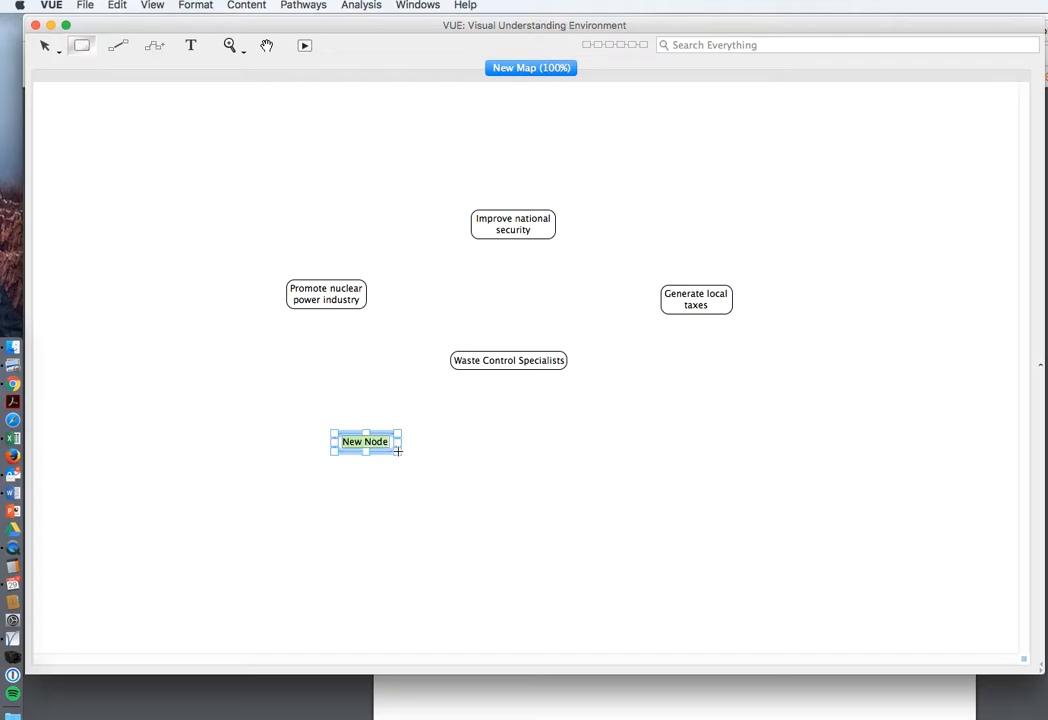
pyautogui.write('Profiti')
pyautogui.write('able reve')
pyautogui.write('nus')
pyautogui.press('BackSpace')
pyautogui.write('e stre')
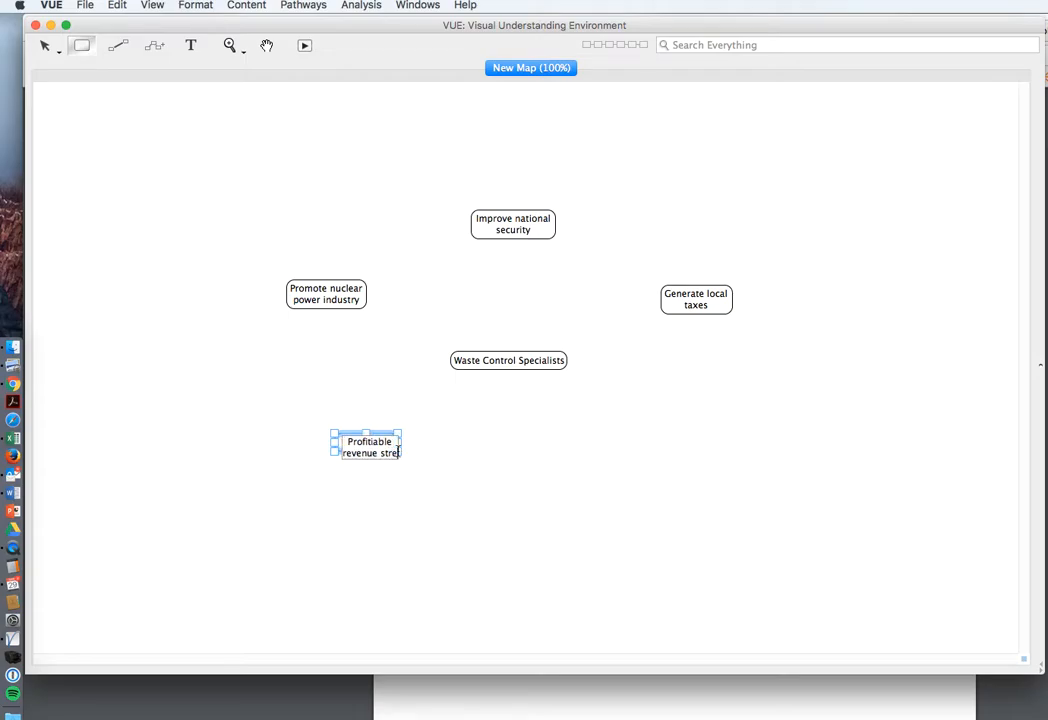
pyautogui.write('am')
pyautogui.click(420, 485)
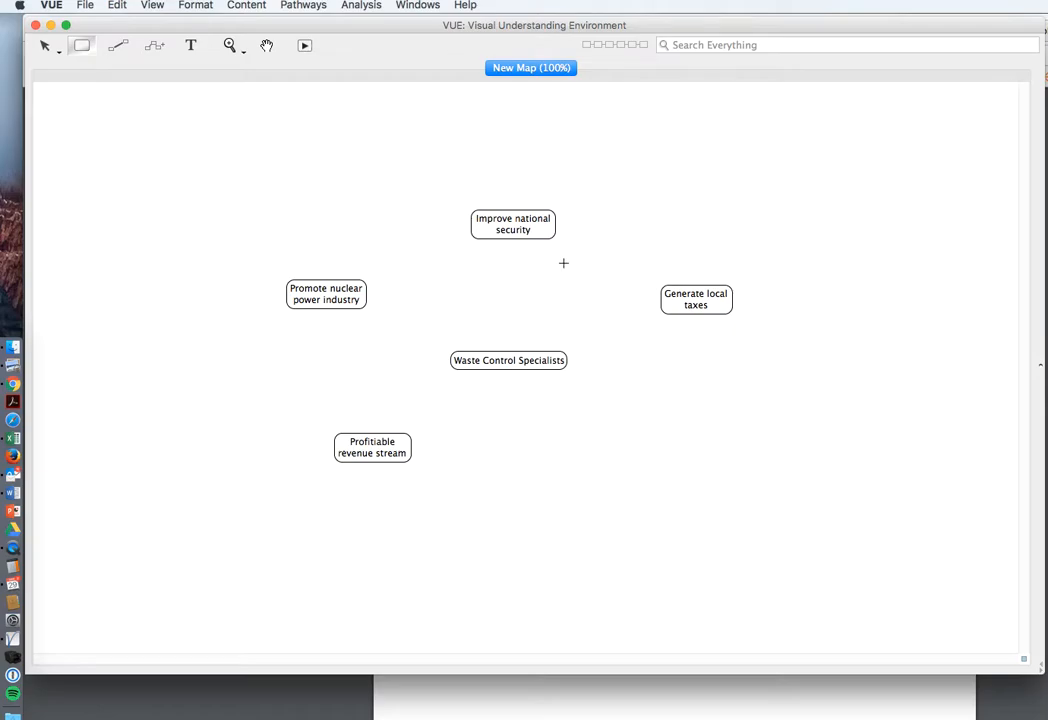
# Draw unlabelled links from "Waste Control Specialists" to the "Improve national security" and "Generate local taxes" nodes.
pyautogui.click(114, 44)
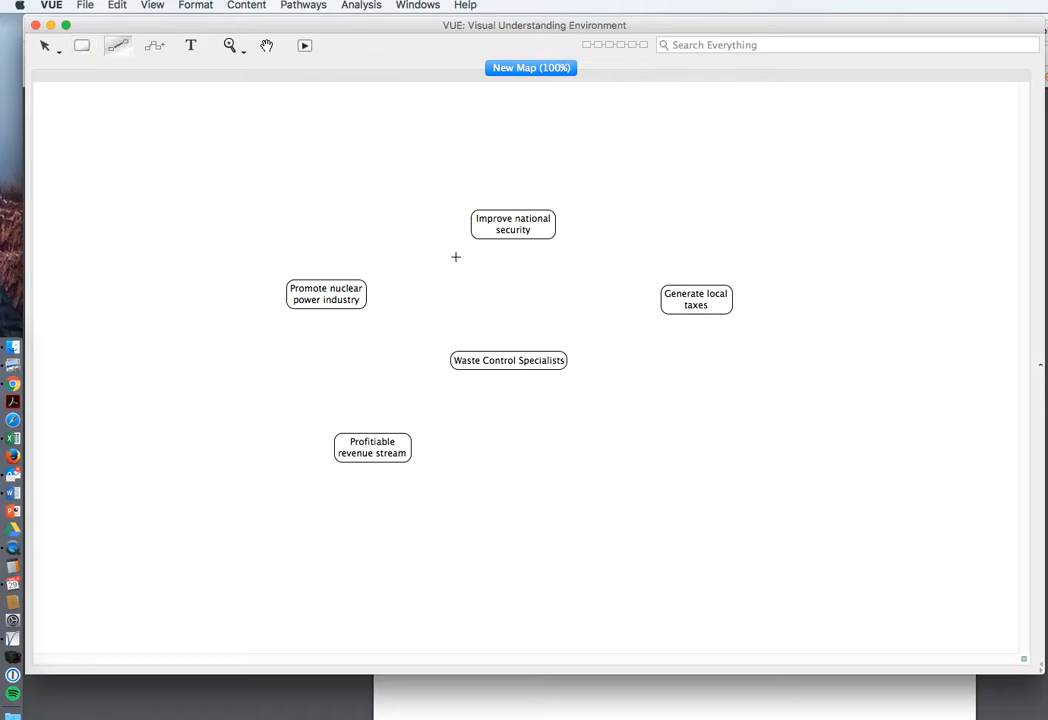
pyautogui.moveTo(506, 360); pyautogui.dragTo(510, 231)
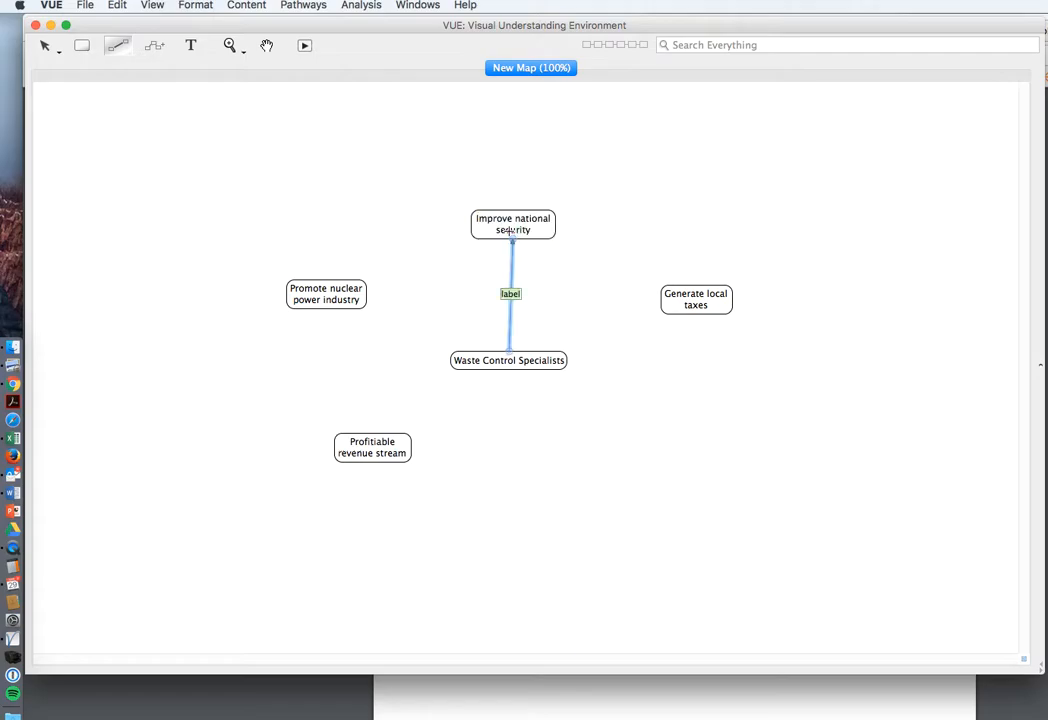
pyautogui.click(405, 229)
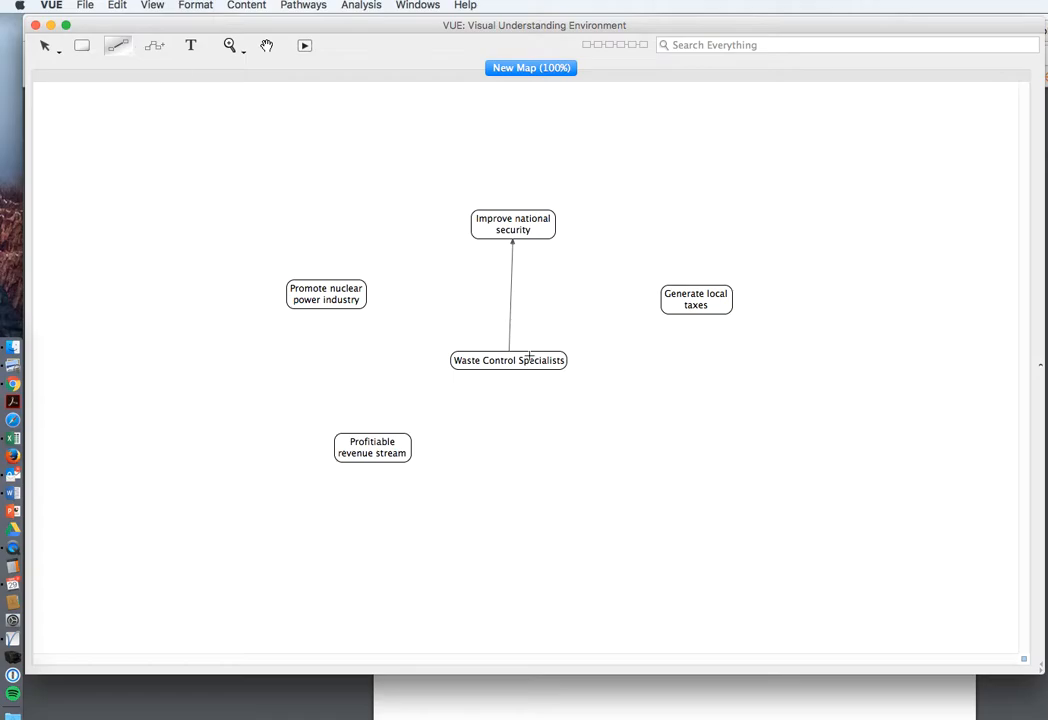
pyautogui.moveTo(521, 360); pyautogui.dragTo(688, 306)
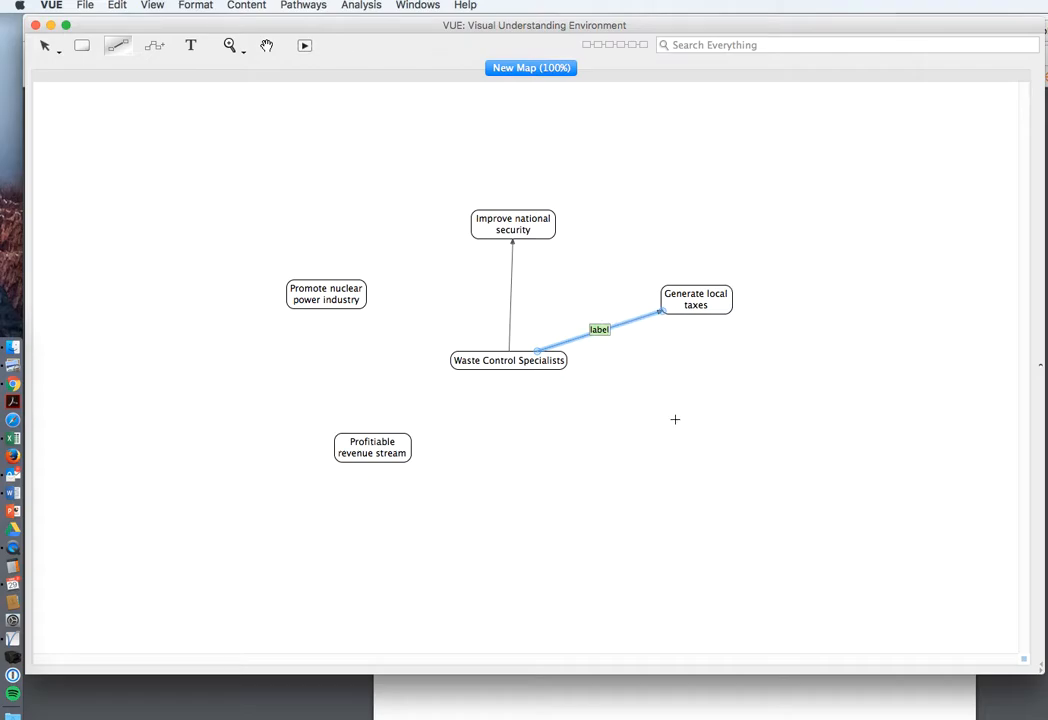
pyautogui.click(599, 356)
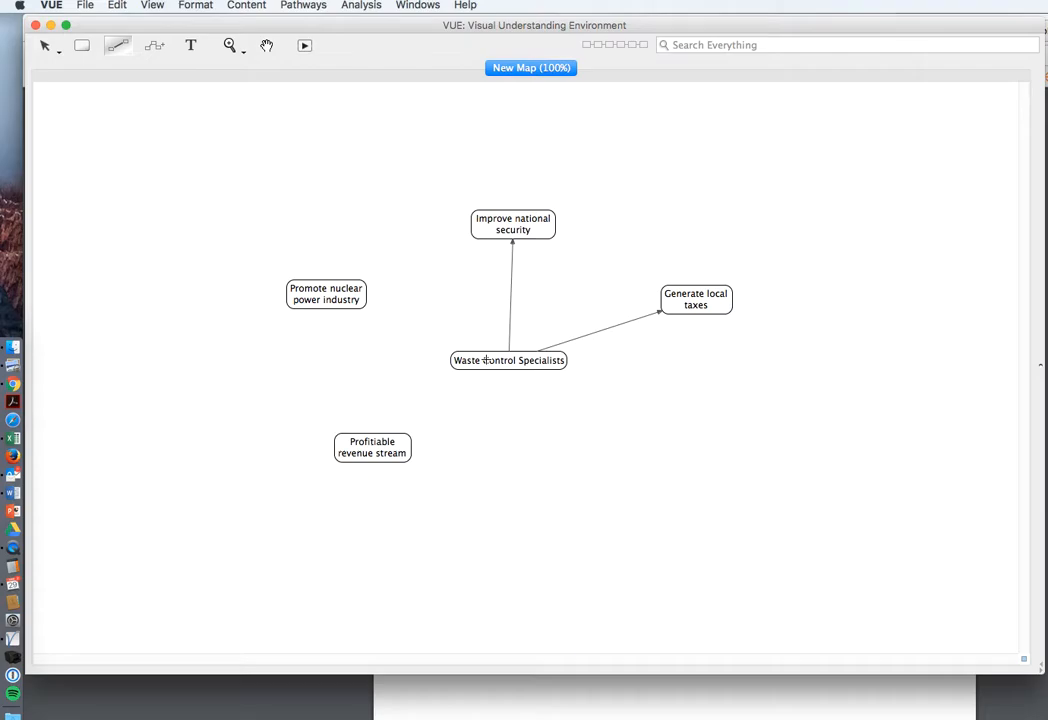
# Link "Waste Control Specialists" to the "Profitiable revenue stream" and "Promote nuclear power industry" nodes.
pyautogui.moveTo(485, 360); pyautogui.dragTo(377, 447)
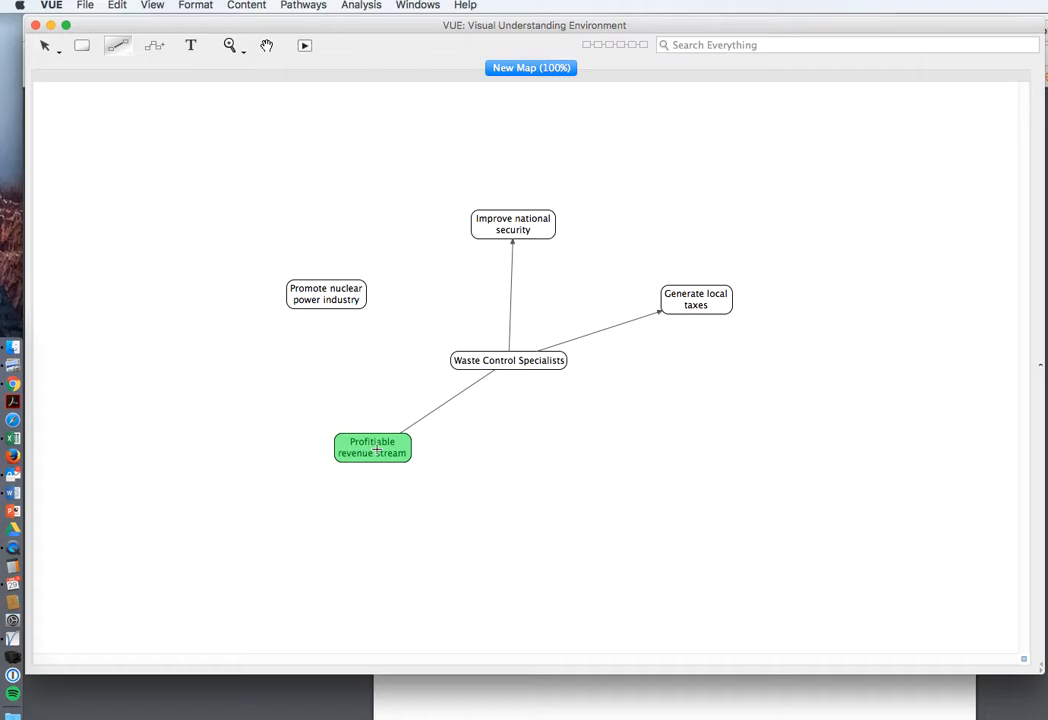
pyautogui.moveTo(377, 449); pyautogui.dragTo(377, 449)
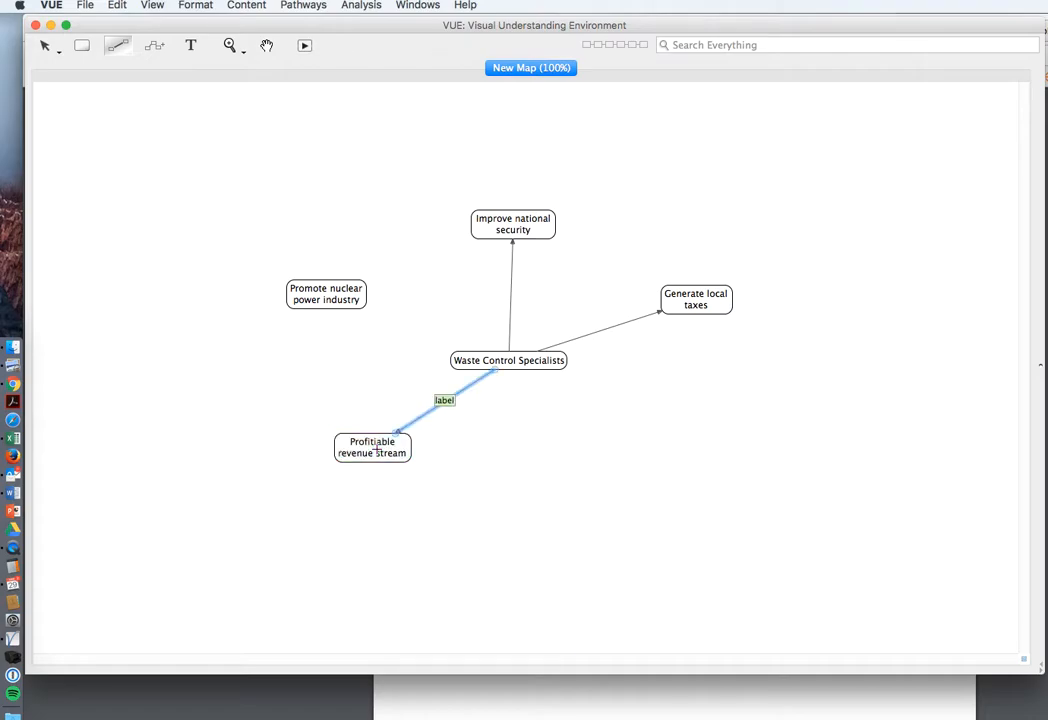
pyautogui.click(351, 393)
pyautogui.click(117, 46)
pyautogui.moveTo(490, 357); pyautogui.dragTo(342, 291)
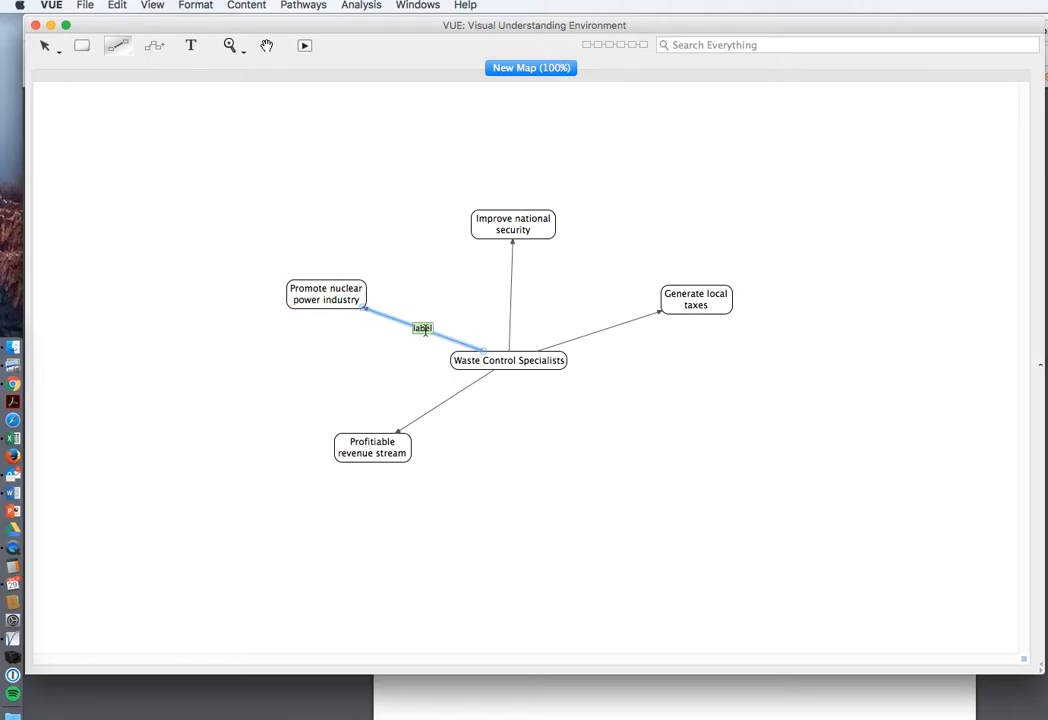